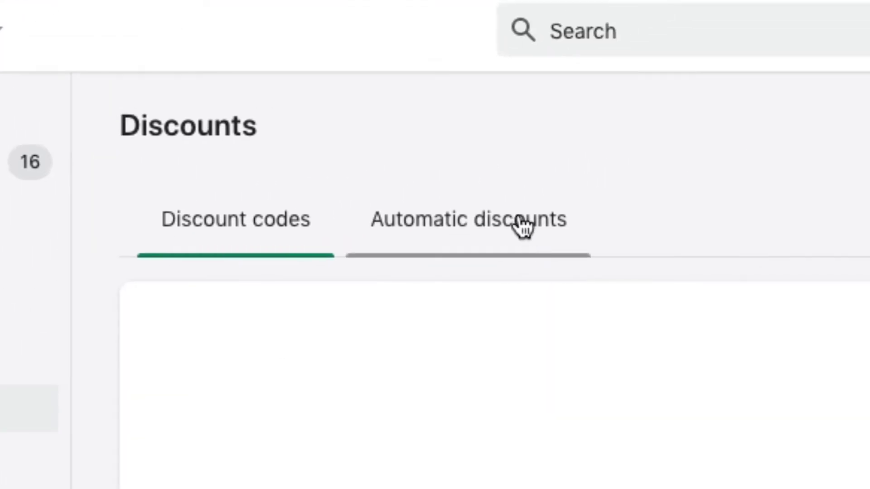
- Create a Buy X get Y automatic discount titled 'Half off phone case'
left_click(523, 232)
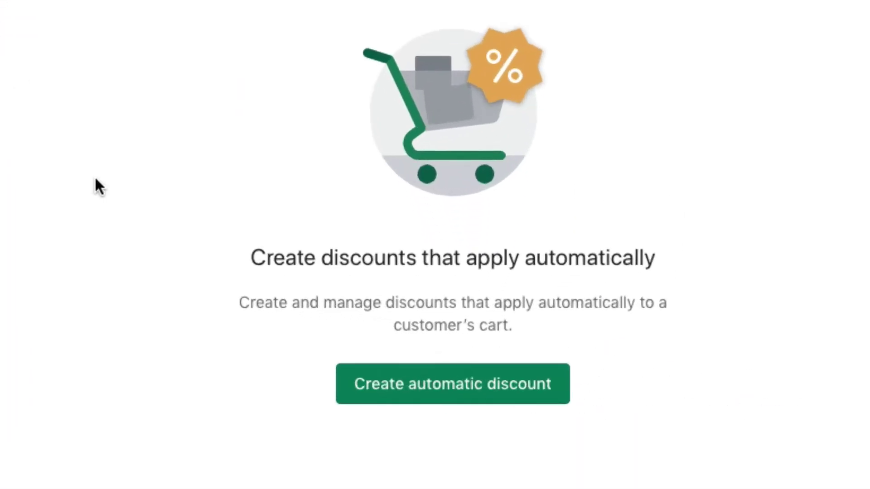
left_click(487, 403)
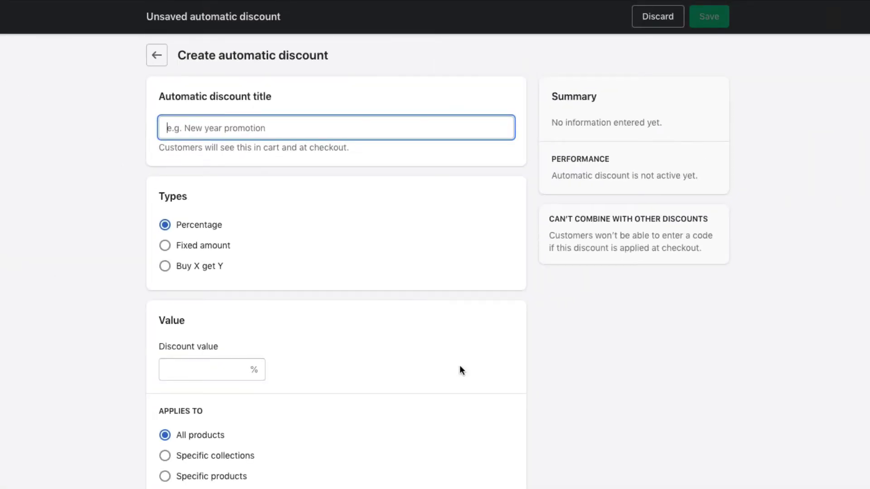
type("Half off phone case")
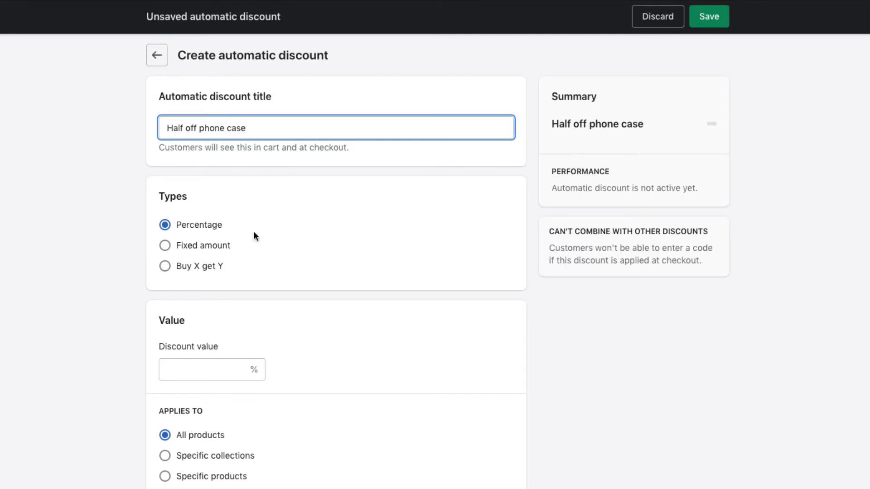
left_click(165, 267)
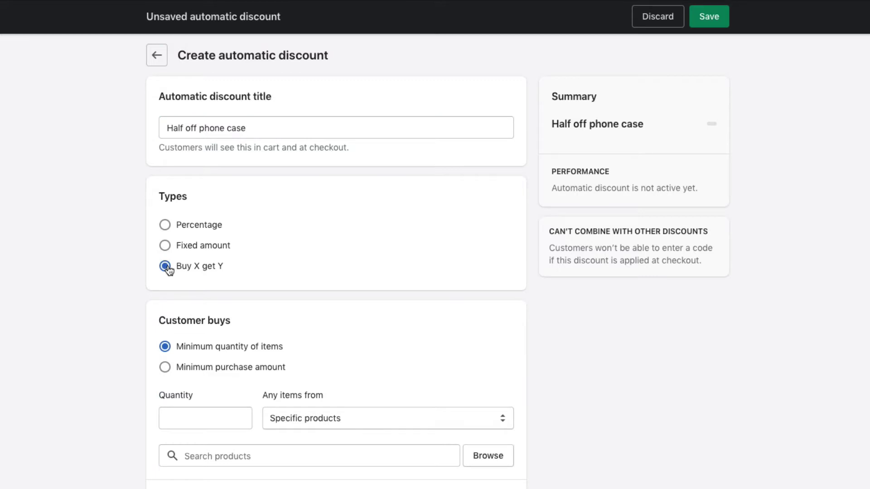
scroll(265, 280, "down", 3)
- Require the customer to buy 1 TalkWorks charger cable
left_click(233, 297)
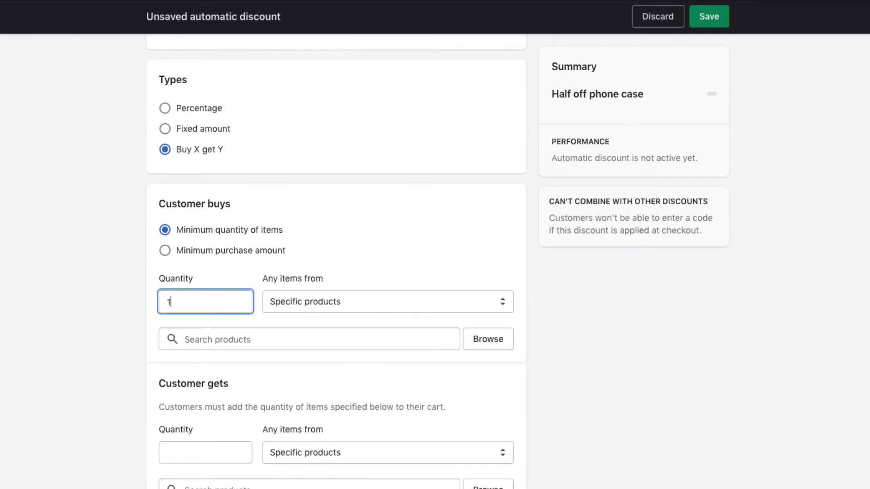
left_click(240, 337)
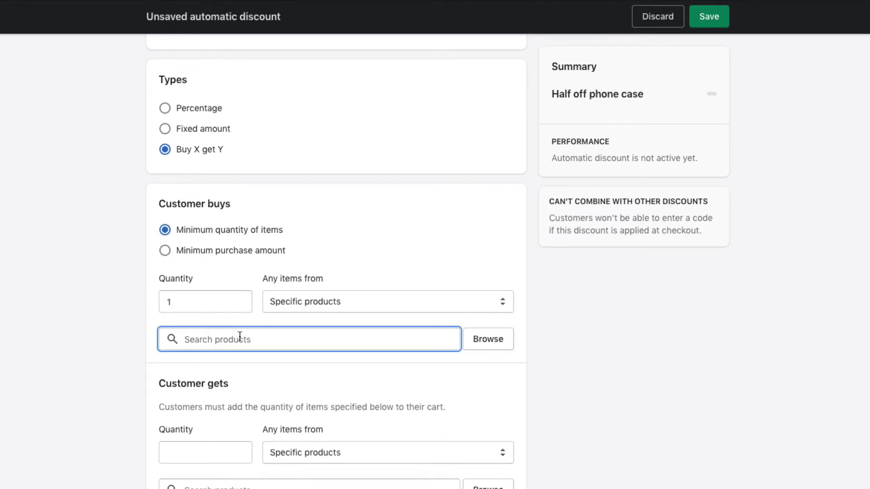
type("charger")
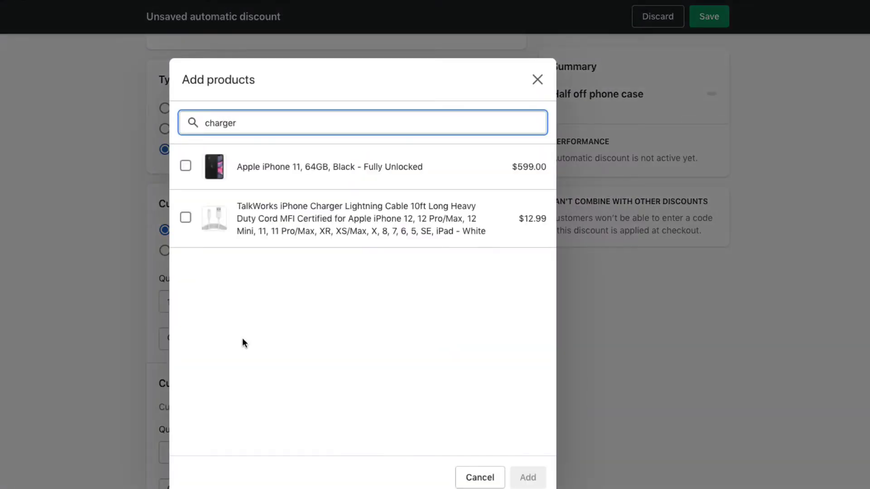
left_click(185, 218)
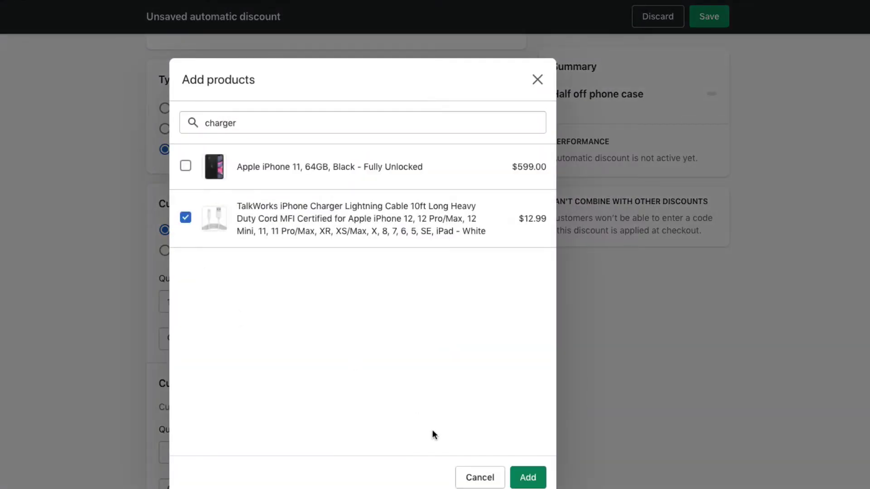
left_click(527, 477)
scroll(439, 380, "down", 4)
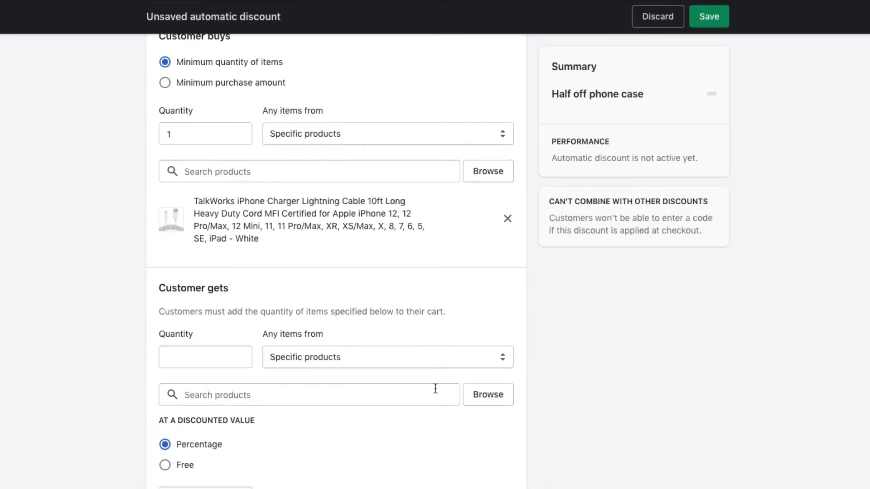
- Set the customer to get 1 DIACLARA iPhone 11 case
left_click(212, 346)
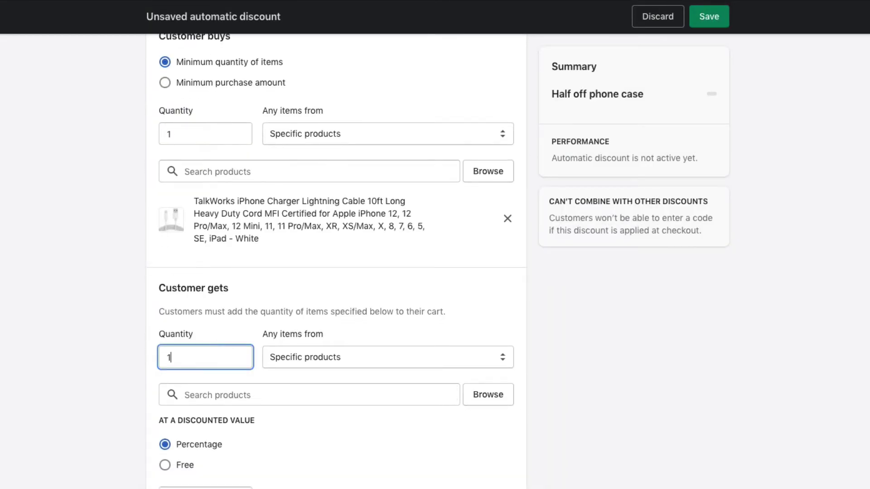
left_click(263, 385)
type("case")
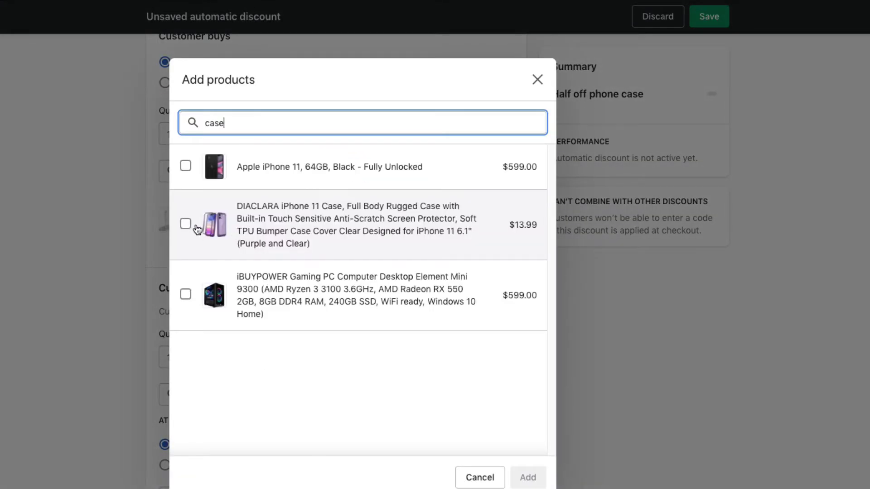
left_click(186, 224)
left_click(536, 477)
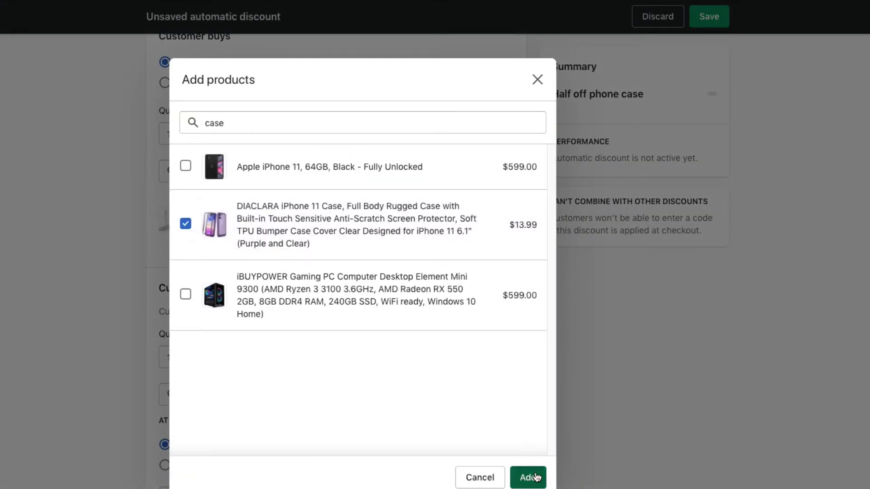
scroll(428, 425, "down", 3)
left_click(207, 429)
- Give the case 50% off, limit it to 1 use per order, and save the discount
type("50")
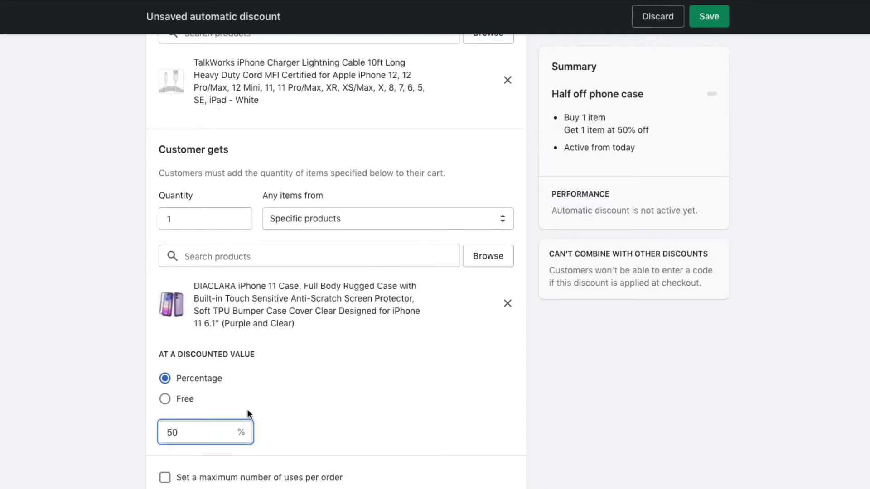
scroll(317, 408, "down", 3)
left_click(166, 356)
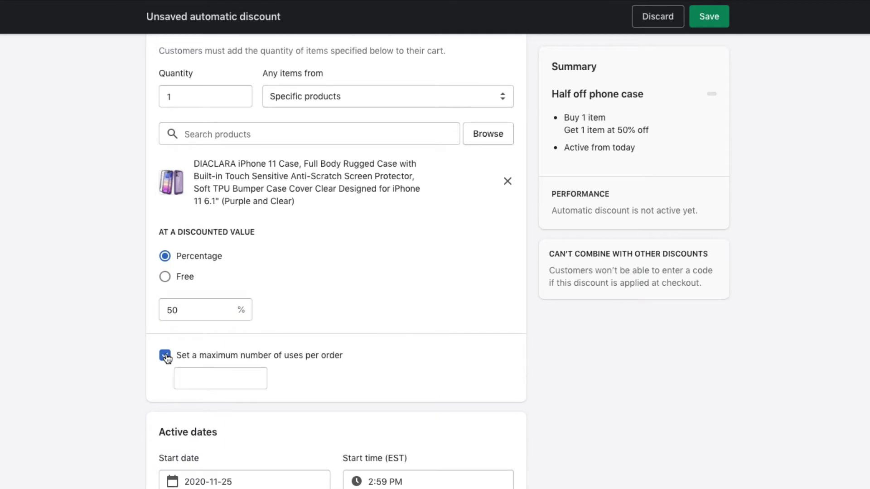
left_click(199, 378)
type("1")
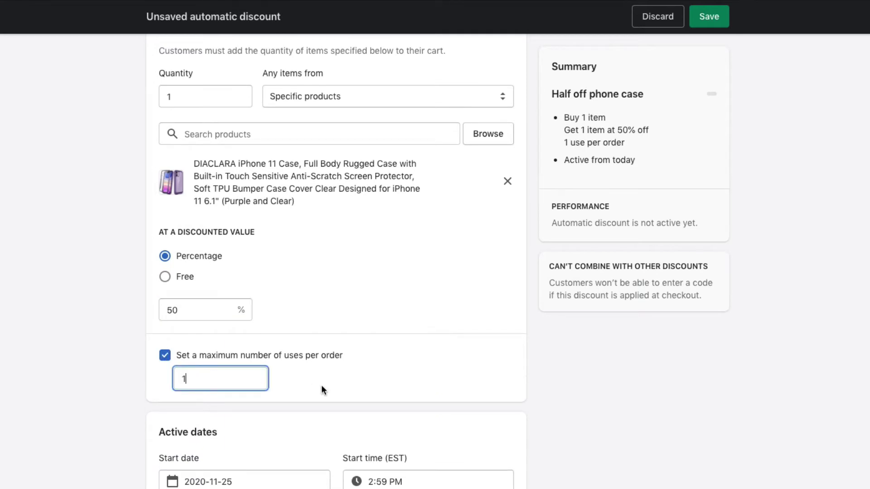
left_click(511, 364)
scroll(511, 365, "down", 1)
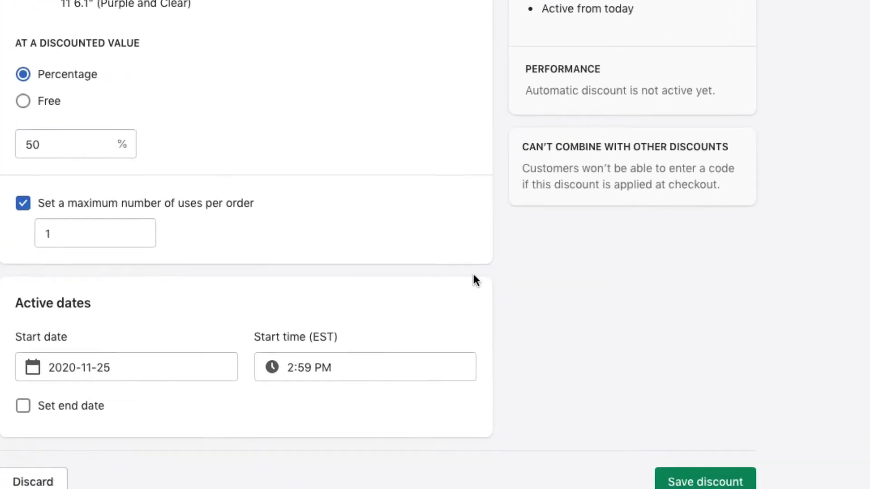
left_click(716, 472)
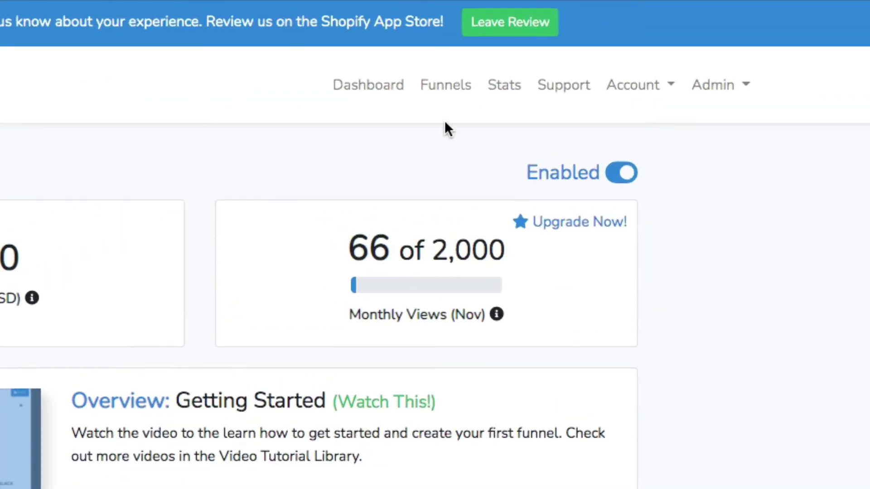
- Create a new Upsell Wizard funnel and save it as 'Phone Bundle Offer'
left_click(437, 90)
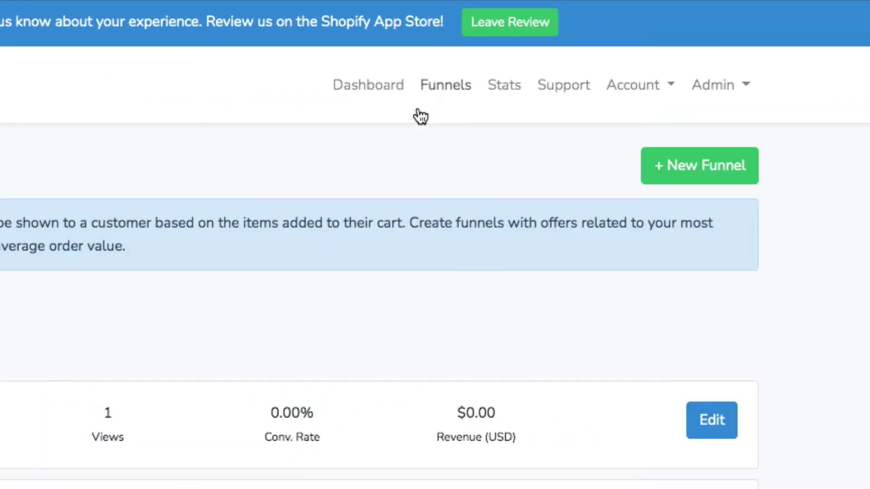
left_click(695, 178)
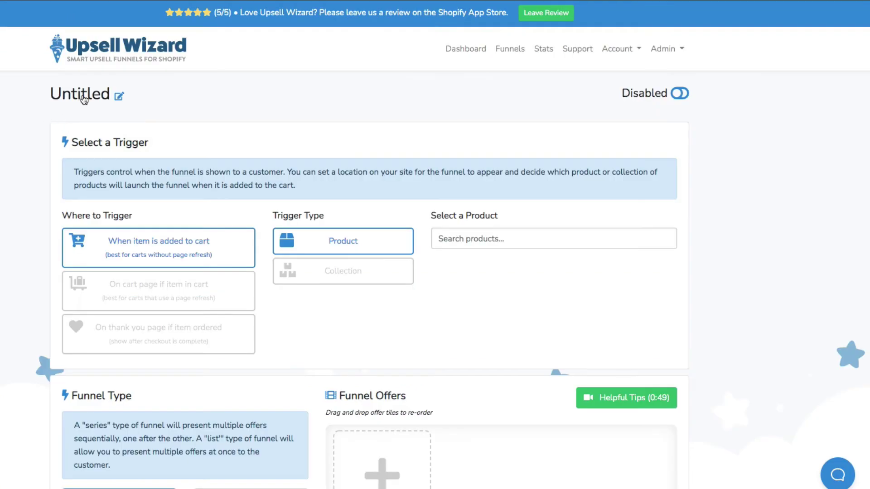
left_click(83, 98)
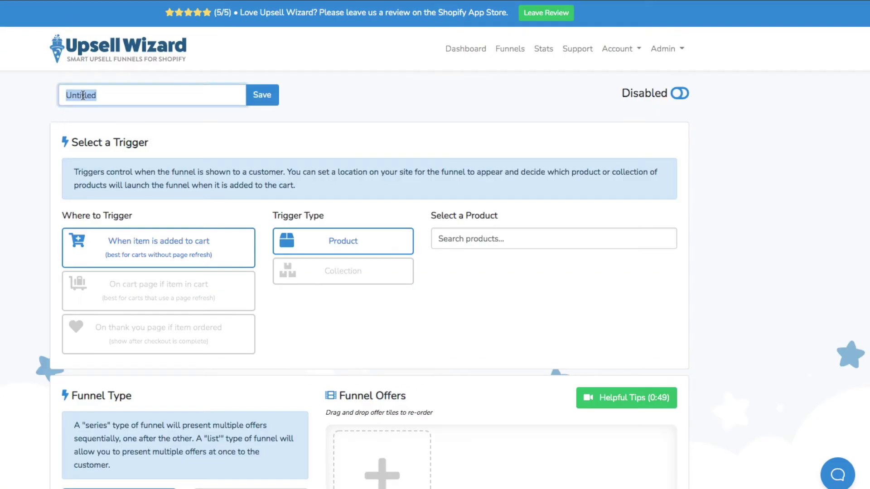
type("Phone Bundle Offer")
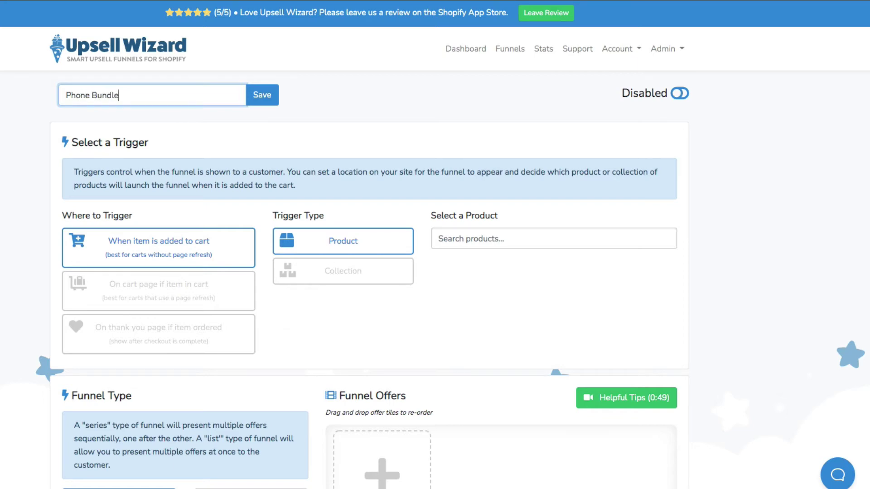
left_click(261, 93)
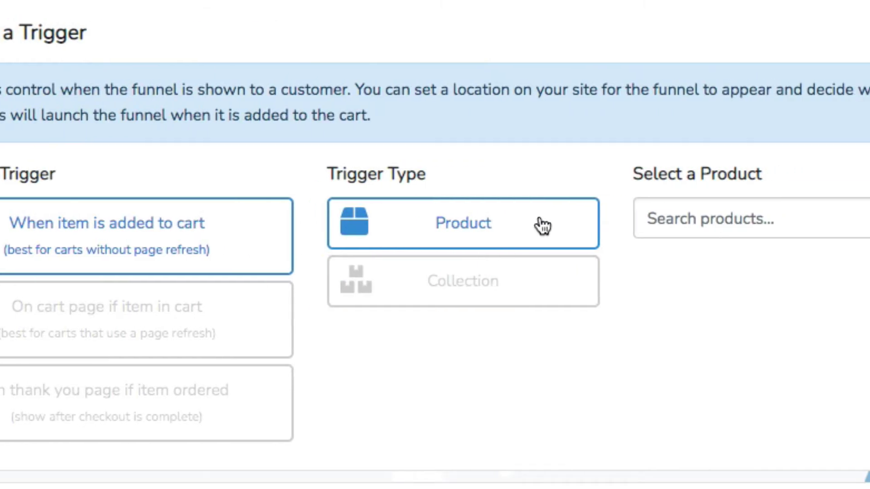
- Trigger the funnel on the Apple iPhone 11, 64GB, Black and choose the List funnel type
left_click(702, 220)
type("iphone")
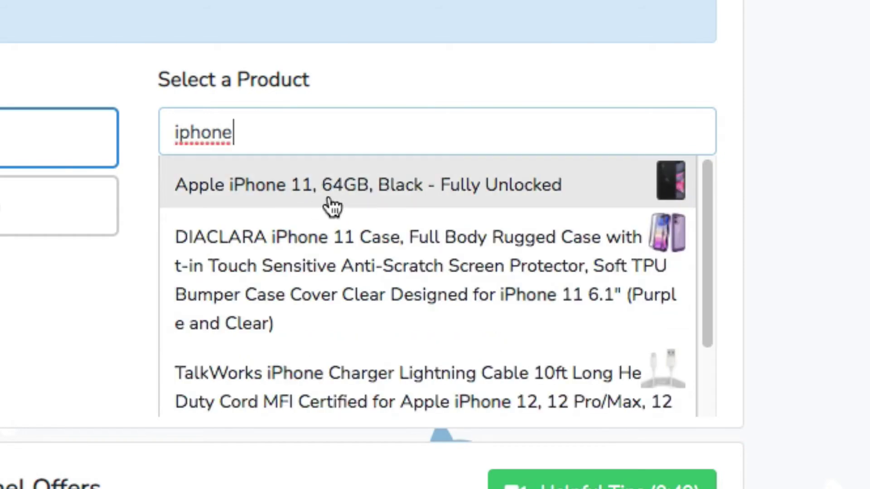
left_click(343, 195)
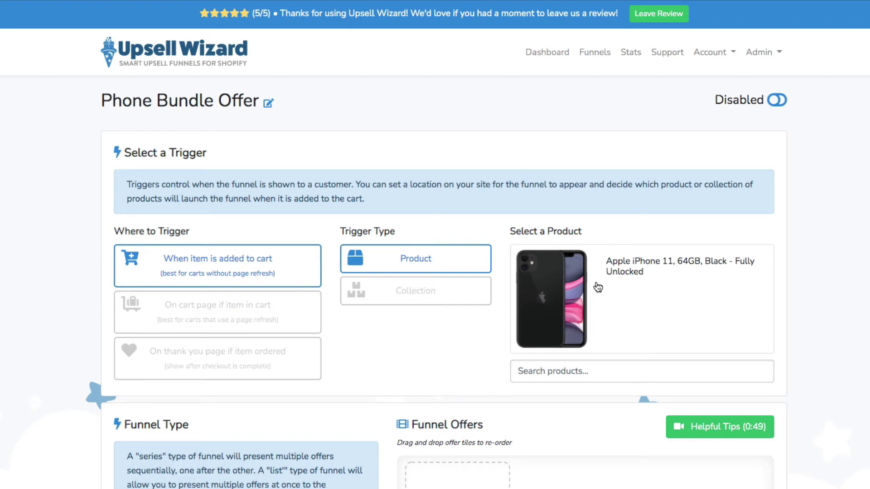
scroll(598, 288, "down", 5)
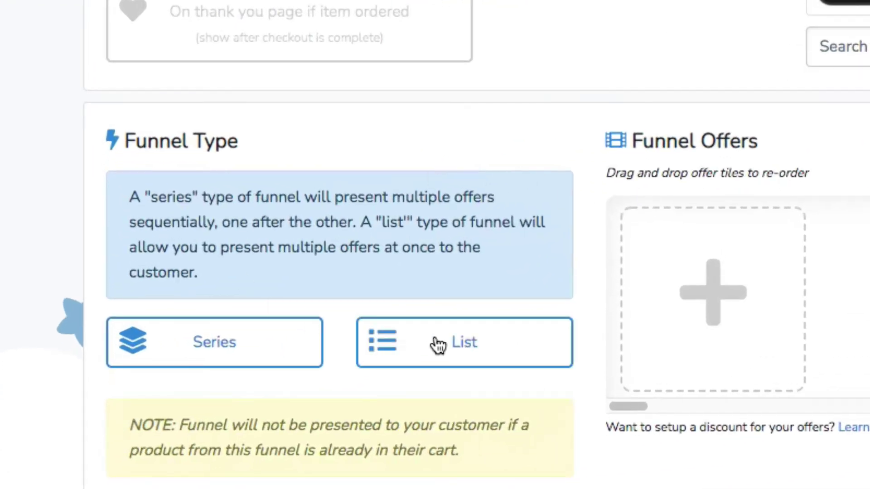
left_click(436, 345)
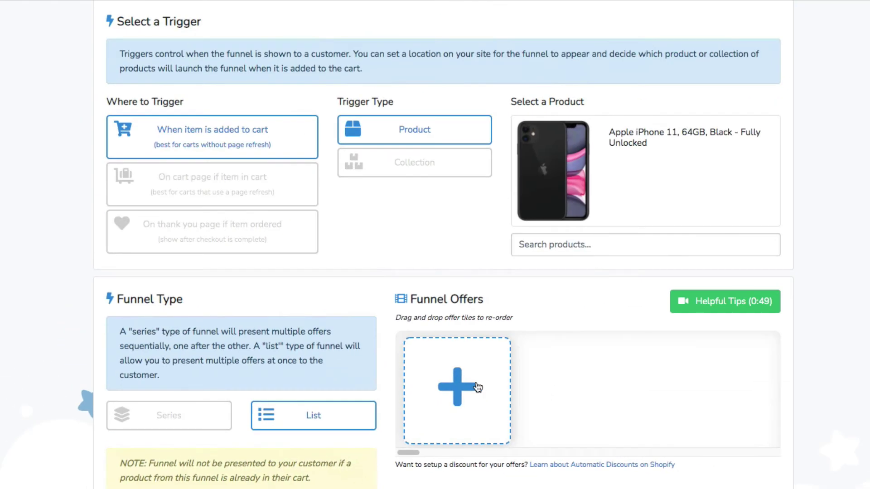
- Add the TalkWorks charger and the DIACLARA iPhone 11 case as the popup's two offers
left_click(478, 387)
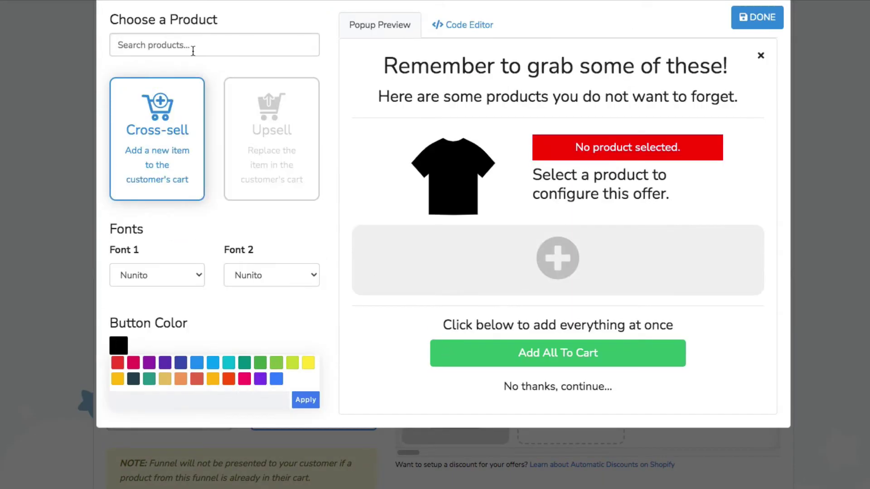
left_click(189, 49)
type("charger")
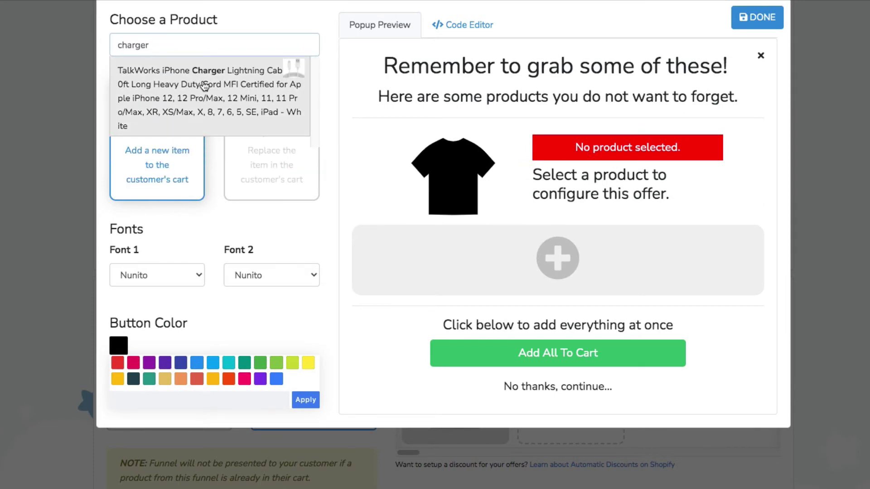
left_click(205, 86)
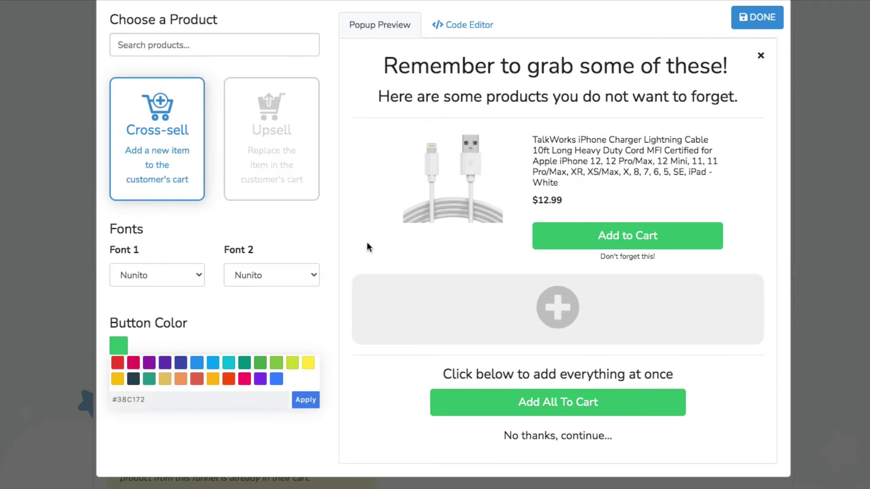
left_click(465, 302)
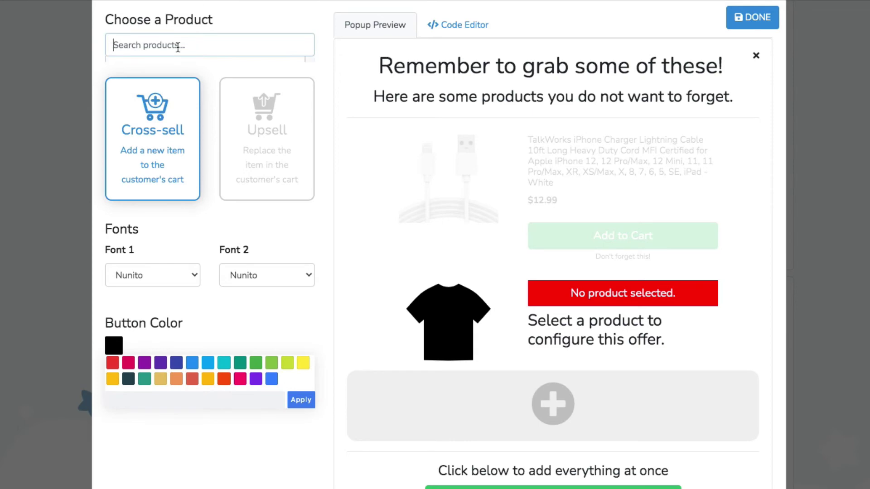
left_click(178, 45)
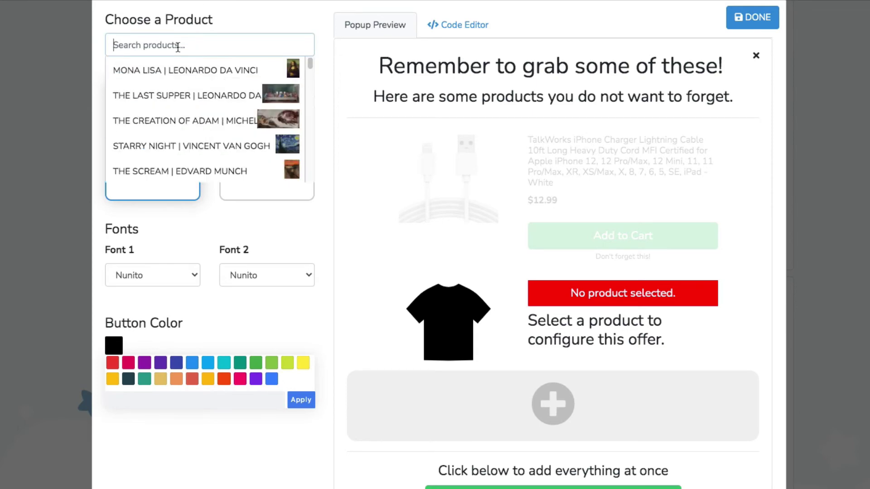
type("case")
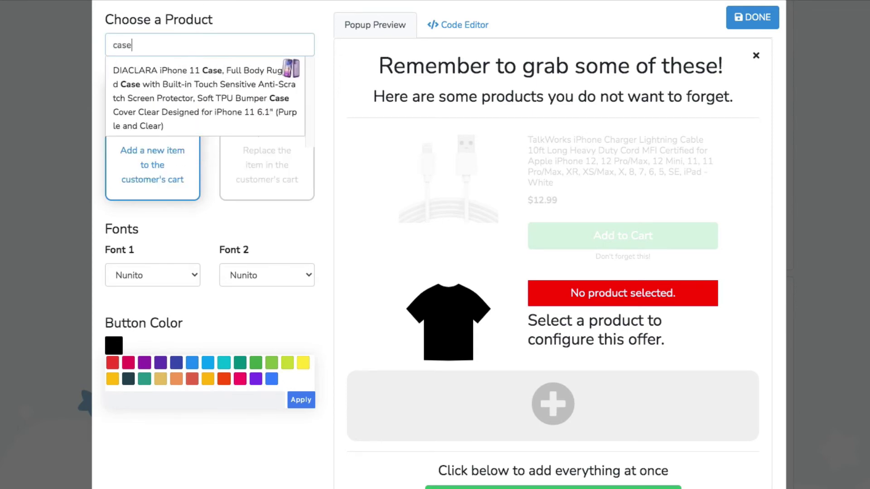
left_click(195, 86)
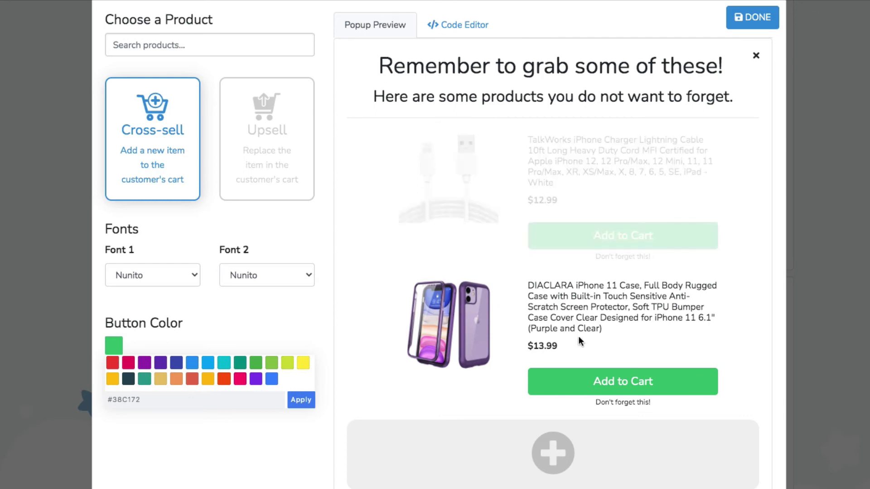
- Change the popup's closing line to 'Get both and save 50% off the phone case!'
scroll(549, 308, "down", 2)
triple_click(492, 460)
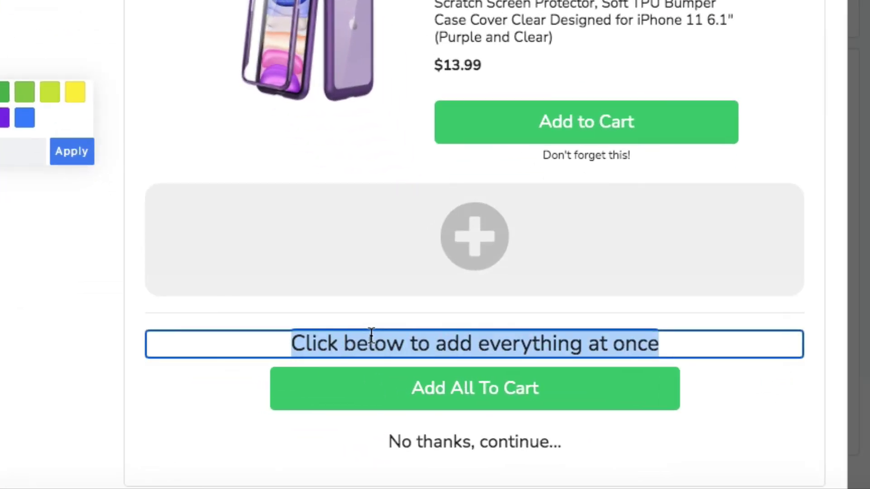
type("Get")
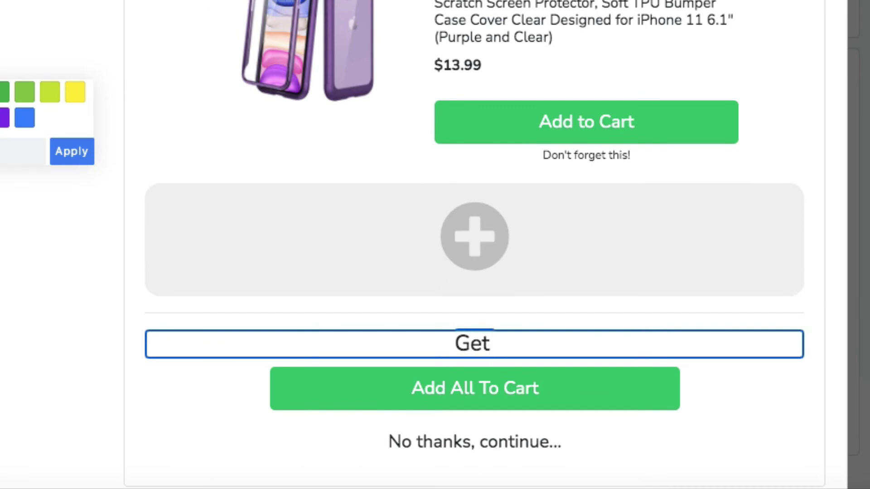
type(" both and save ")
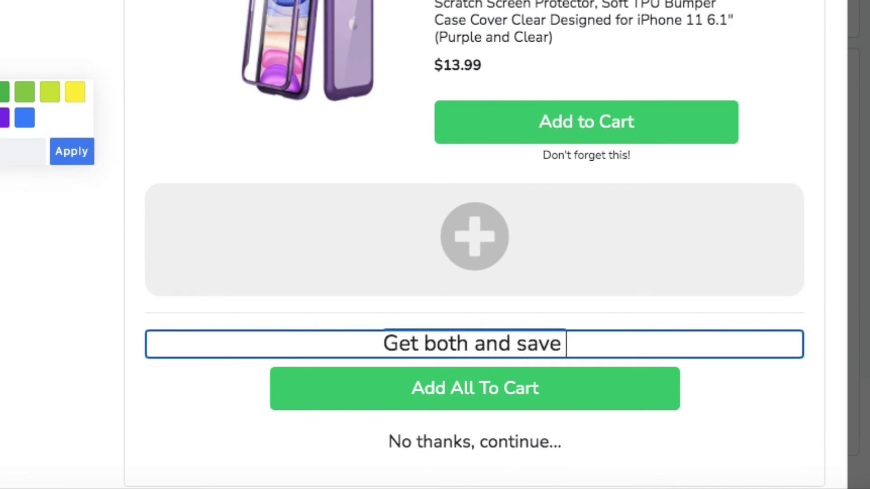
type("50%")
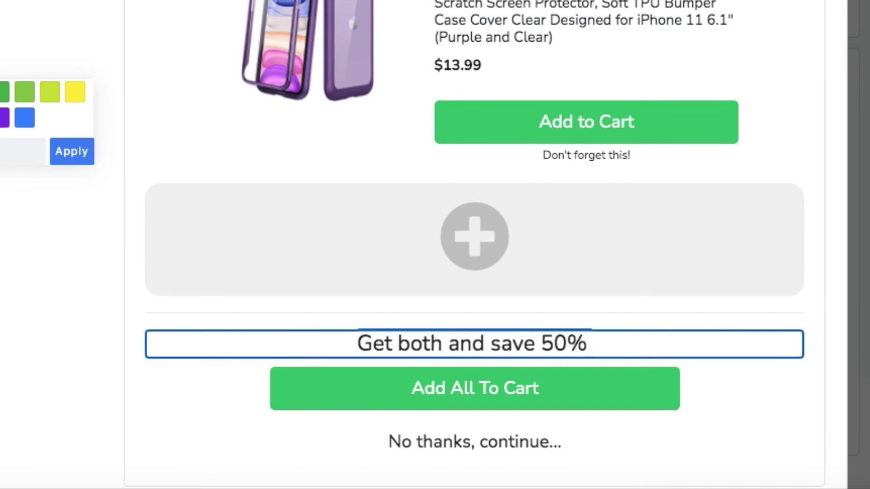
type(" off the phone cas")
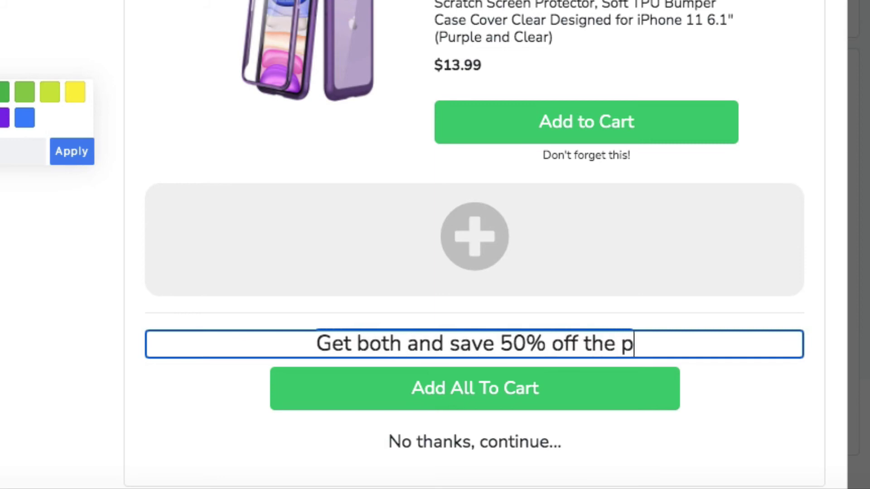
type("e!")
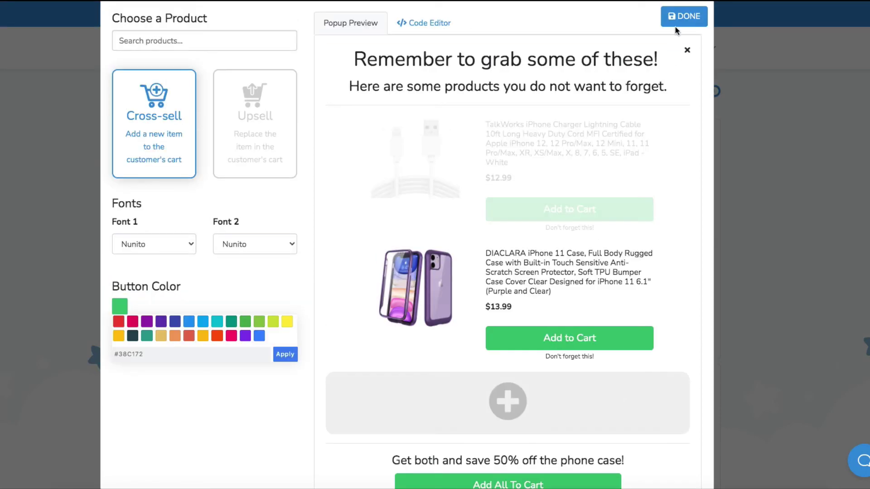
left_click(680, 14)
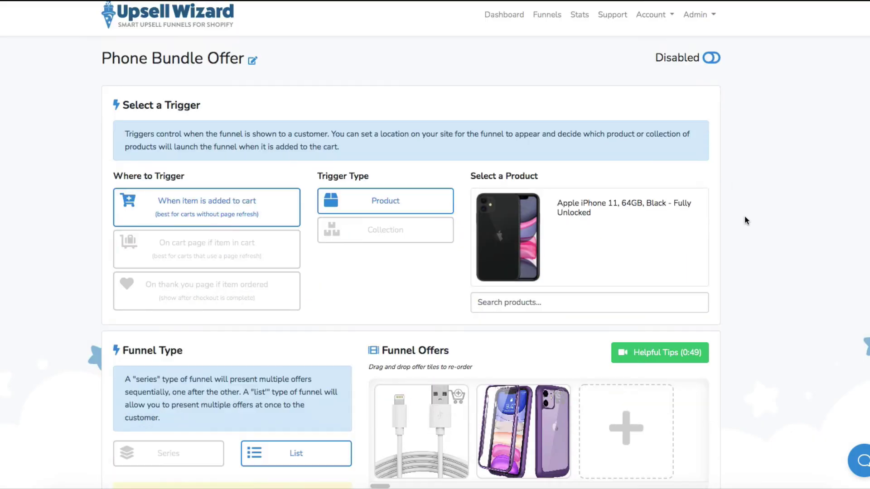
- Enable the funnel, then add the iPhone 11 and both offers to the store cart and view it
left_click(711, 57)
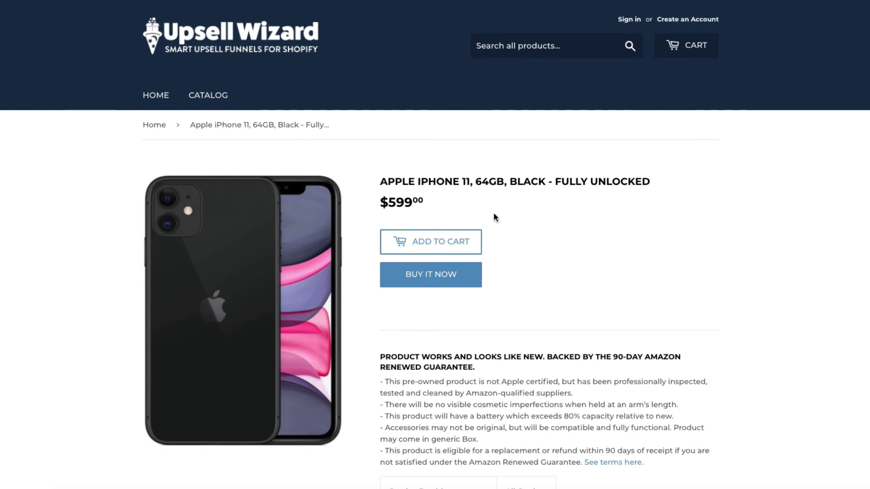
left_click(434, 246)
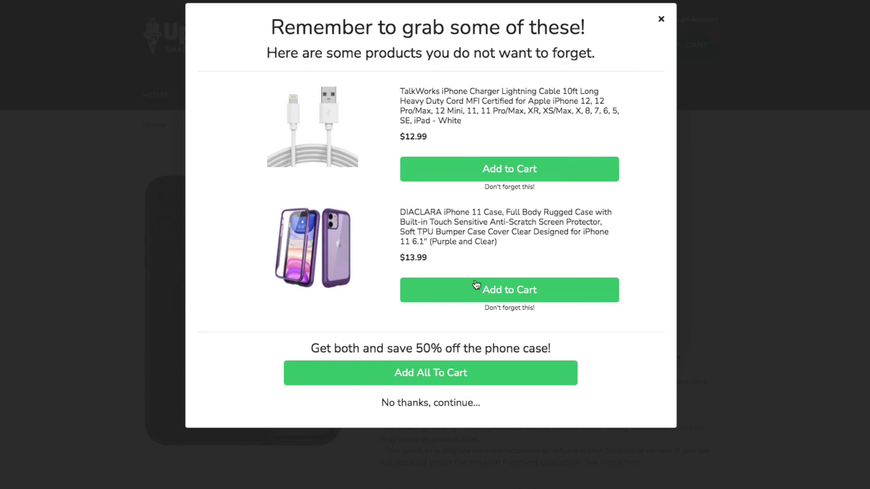
left_click(487, 378)
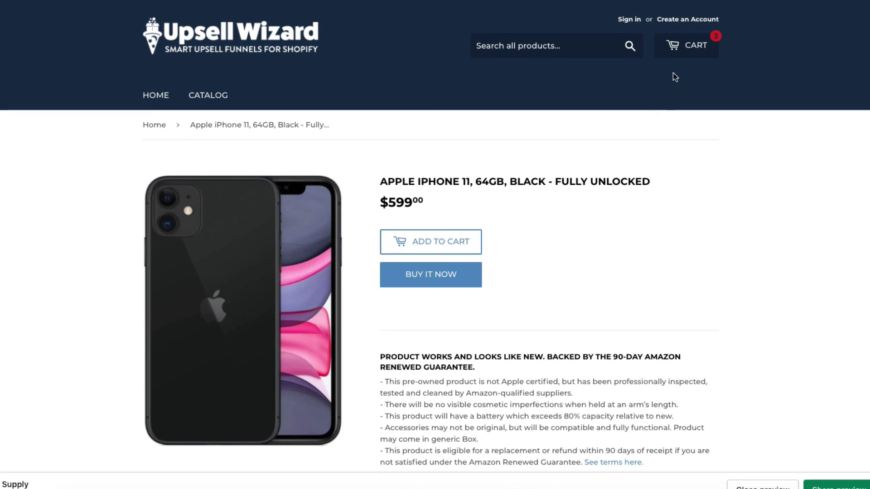
left_click(692, 47)
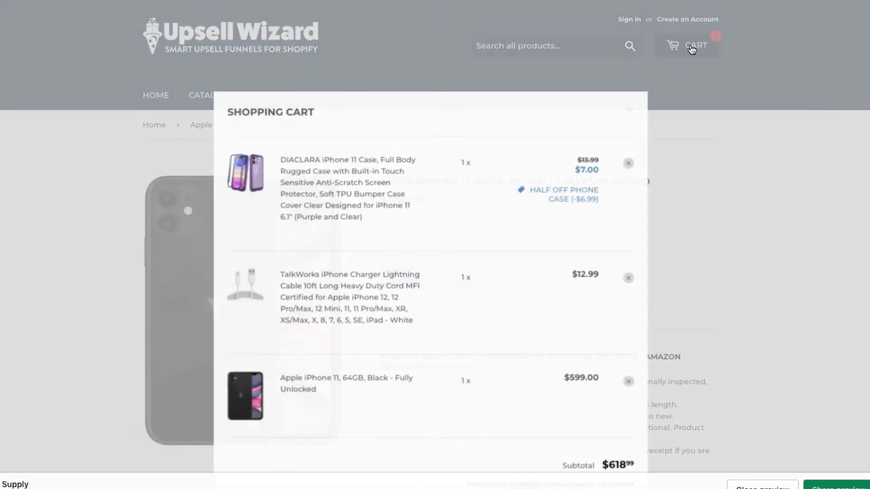